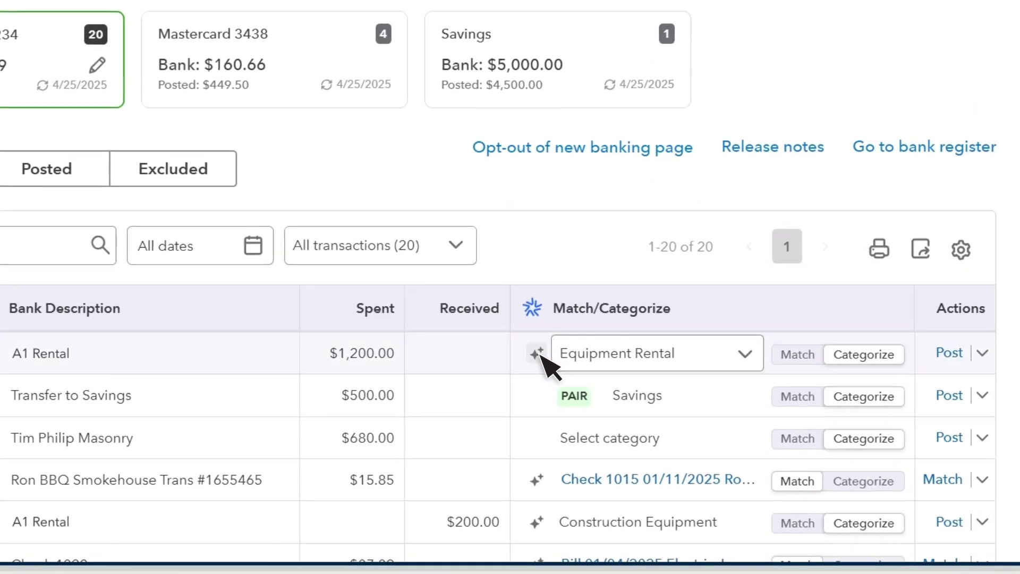
# Check why Equipment Rental is suggested, then expand the $1,200 A1 Rental row's vendor details.
pyautogui.click(537, 353)
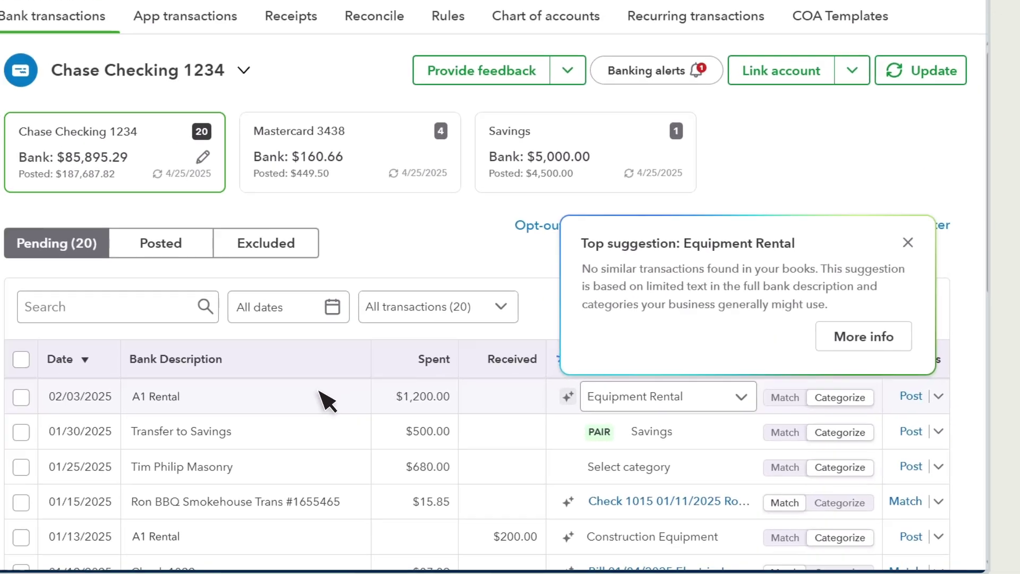
pyautogui.click(326, 420)
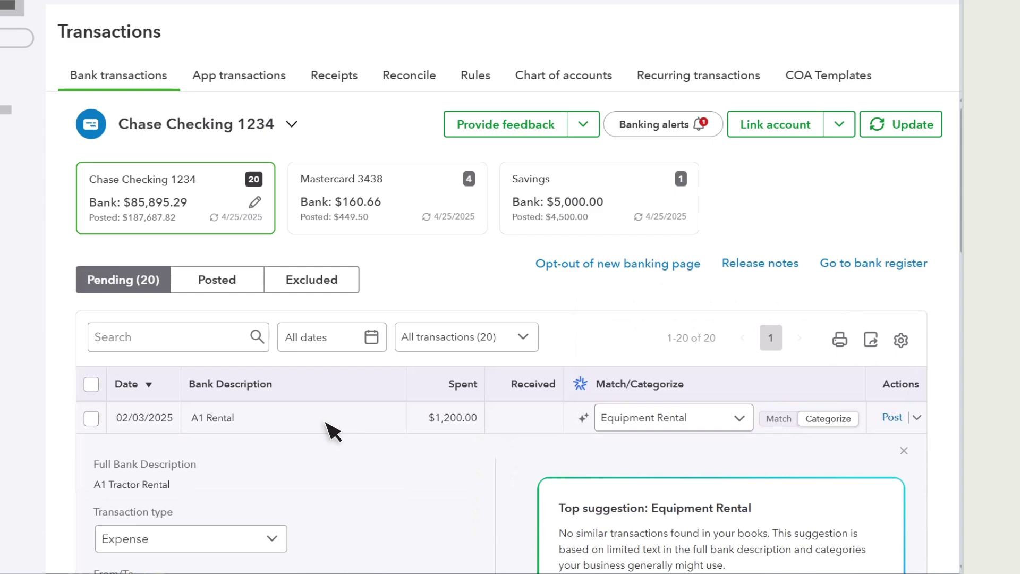
pyautogui.scroll(-2, 327, 424)
pyautogui.scroll(-3, 326, 423)
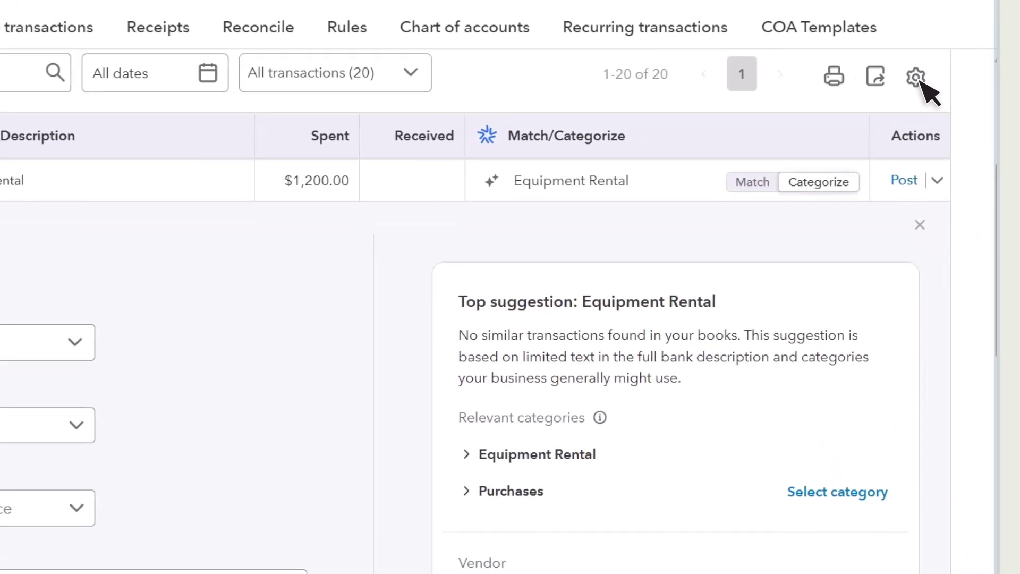
pyautogui.click(916, 78)
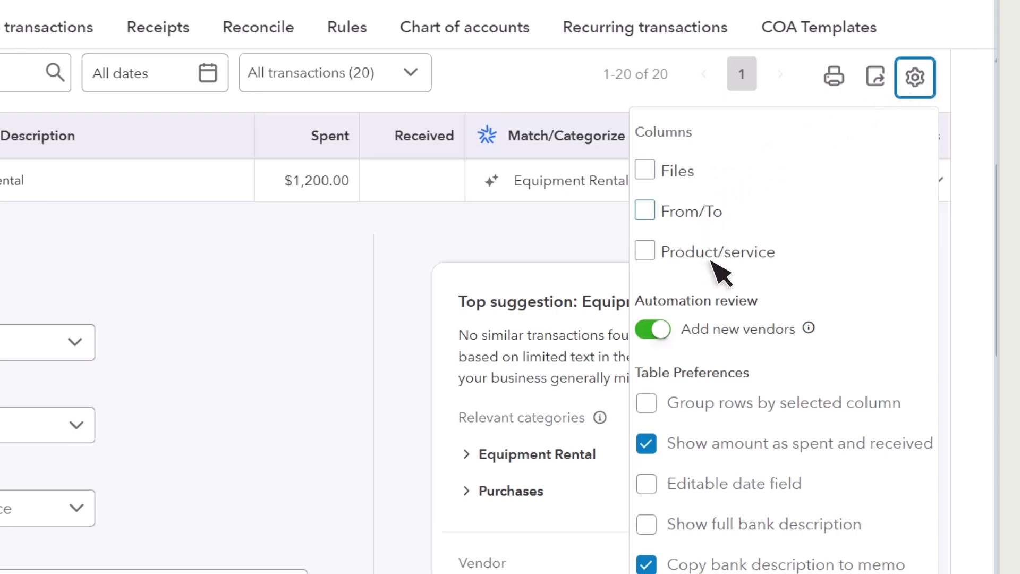
pyautogui.click(920, 83)
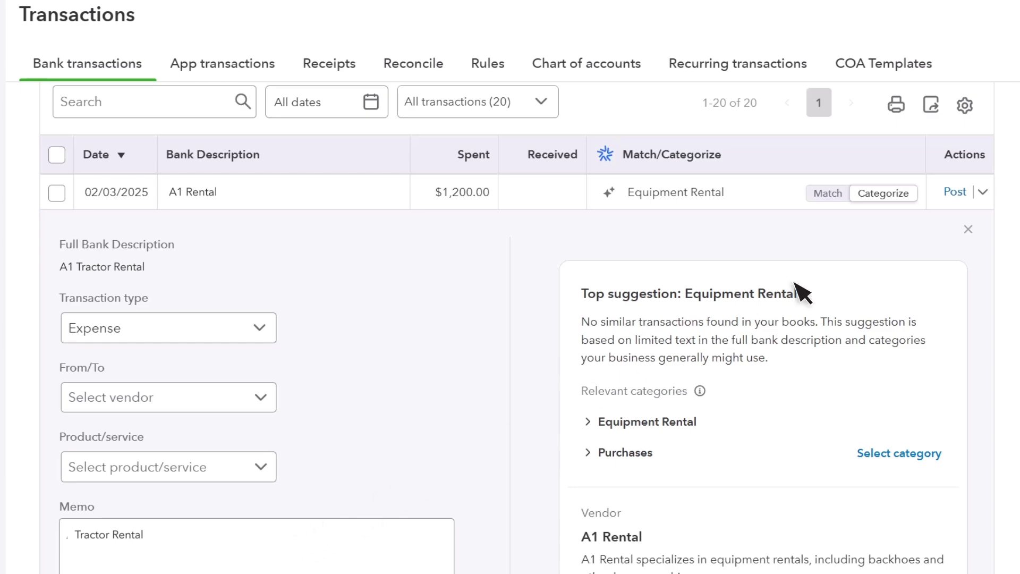
# Post the $1,200 A1 Rental expense as Equipment Rental, confirm it under Posted, then return to Pending.
pyautogui.click(957, 192)
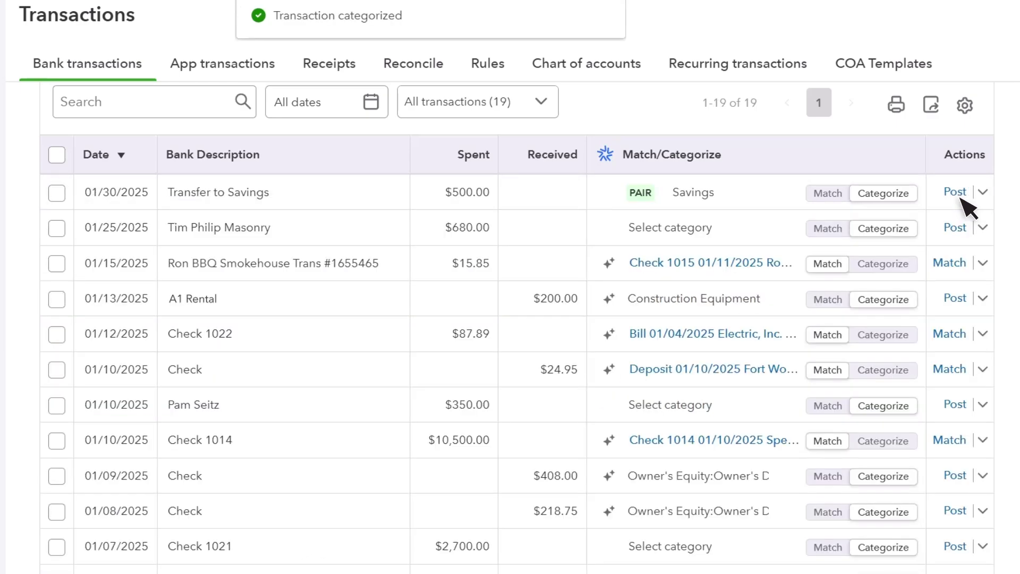
pyautogui.scroll(5, 747, 227)
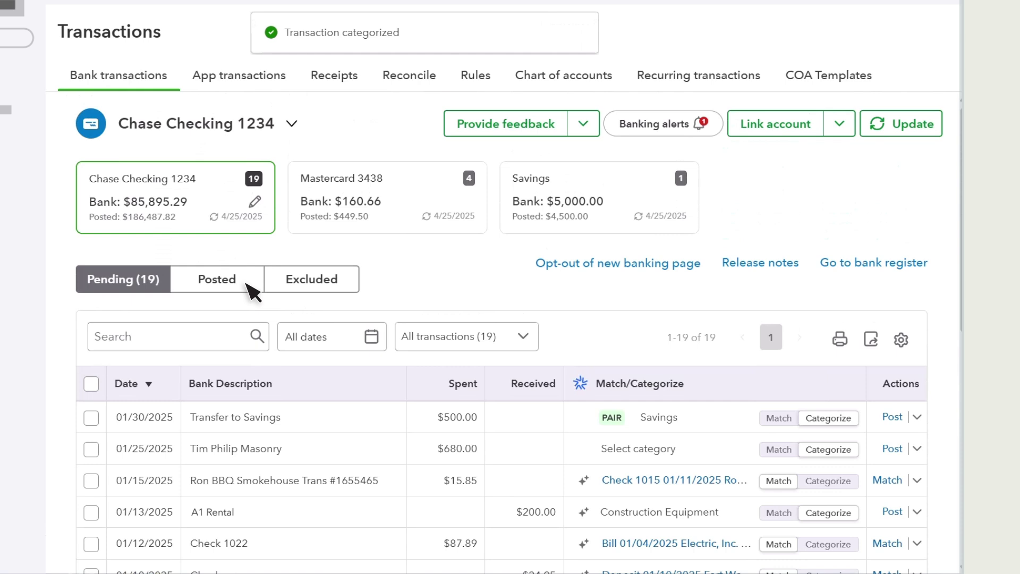
pyautogui.click(246, 284)
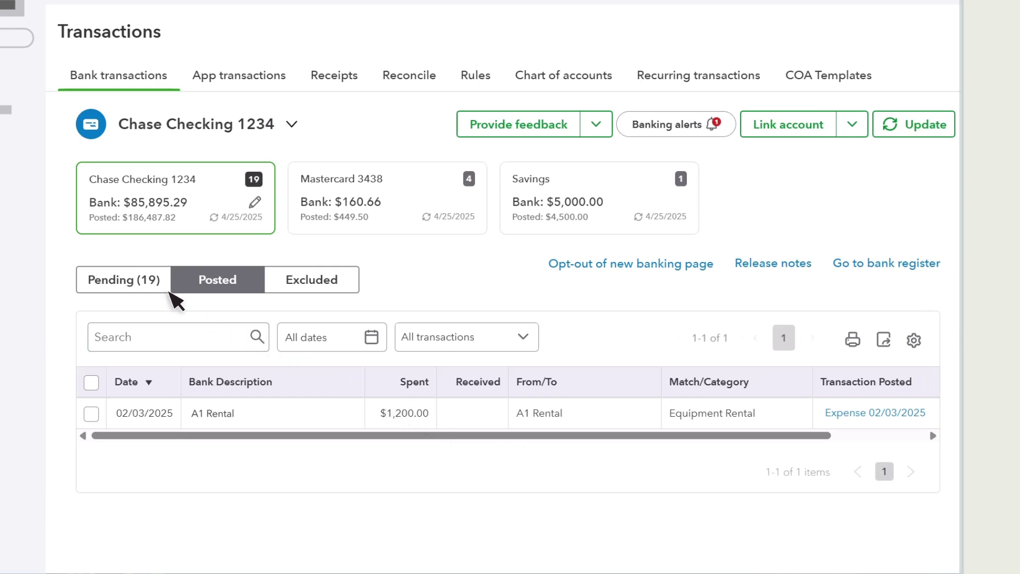
pyautogui.click(146, 280)
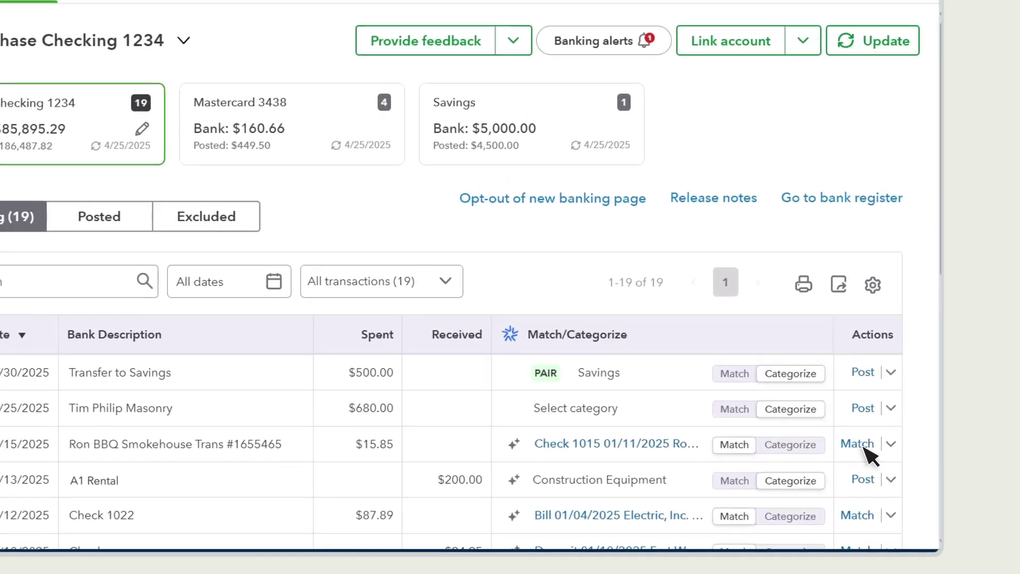
# Match Ron BBQ's $15.85 charge to Check 1015, then post Savings' $500 Transfer to Savings as paired.
pyautogui.click(864, 447)
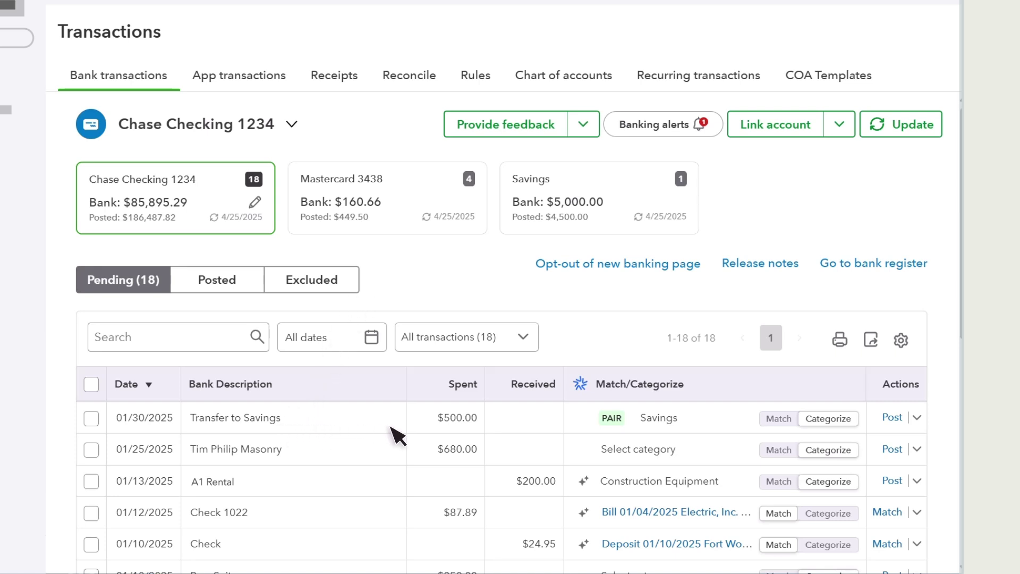
pyautogui.moveTo(528, 319)
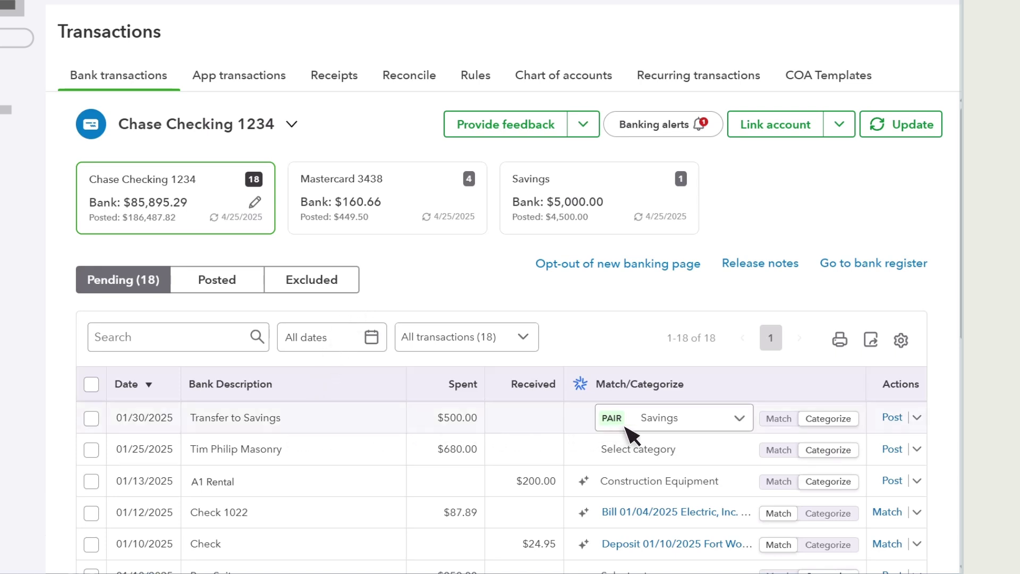
pyautogui.click(604, 214)
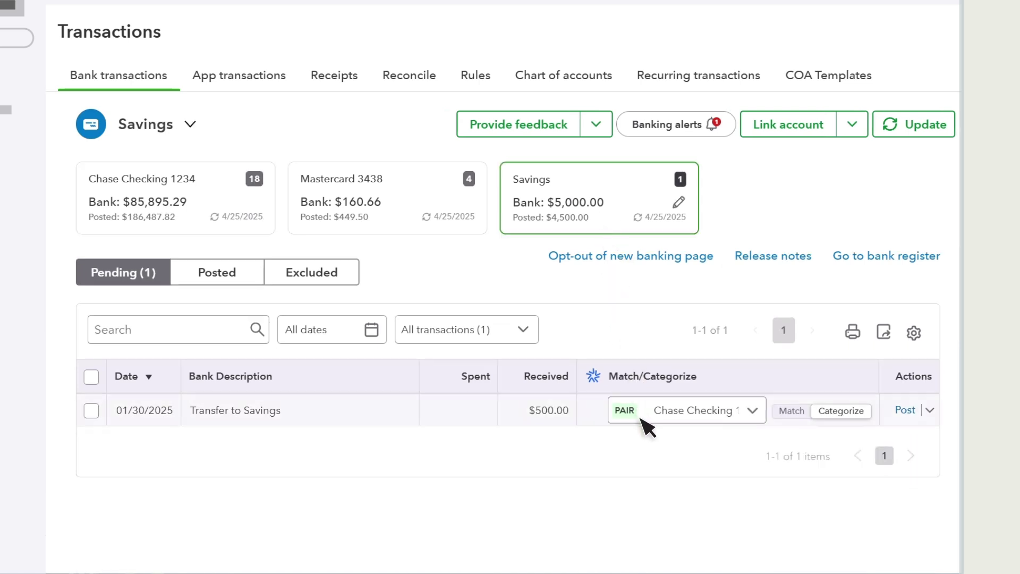
pyautogui.click(905, 410)
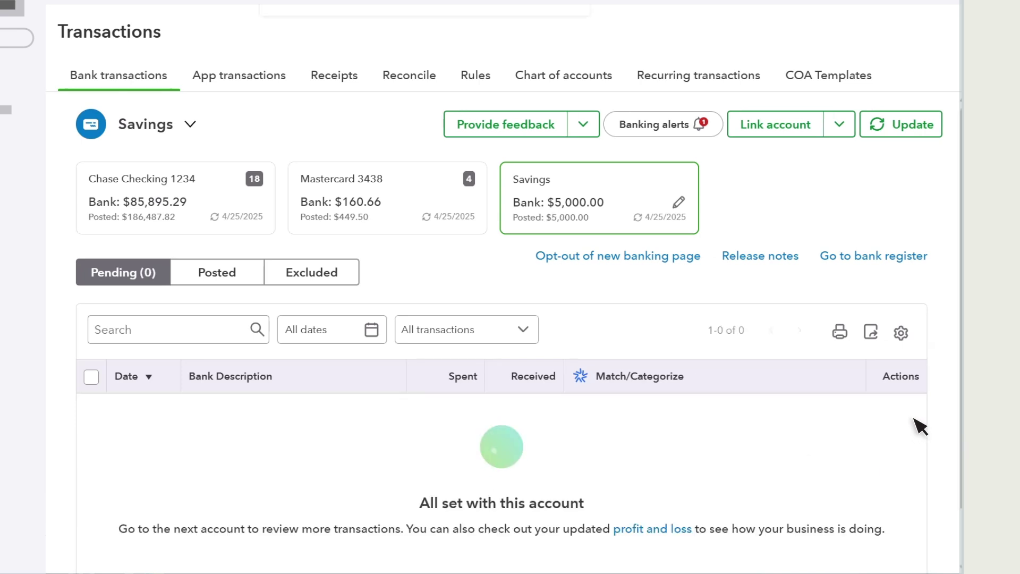
# In Chase Checking, post Tim Philip Masonry's $680 payment under Supplies and Materials.
pyautogui.click(237, 228)
pyautogui.click(683, 417)
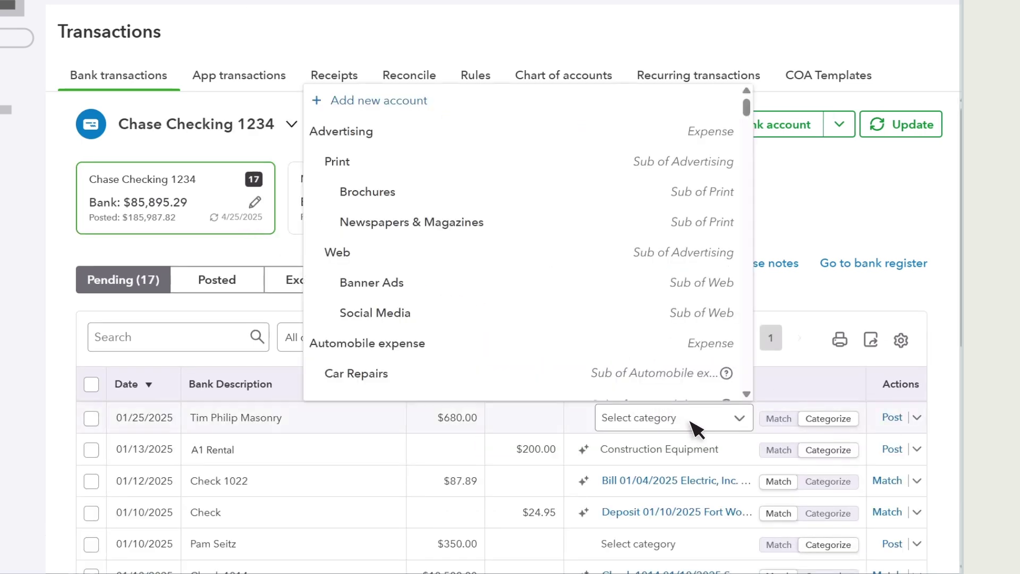
pyautogui.moveTo(746, 98); pyautogui.dragTo(748, 197)
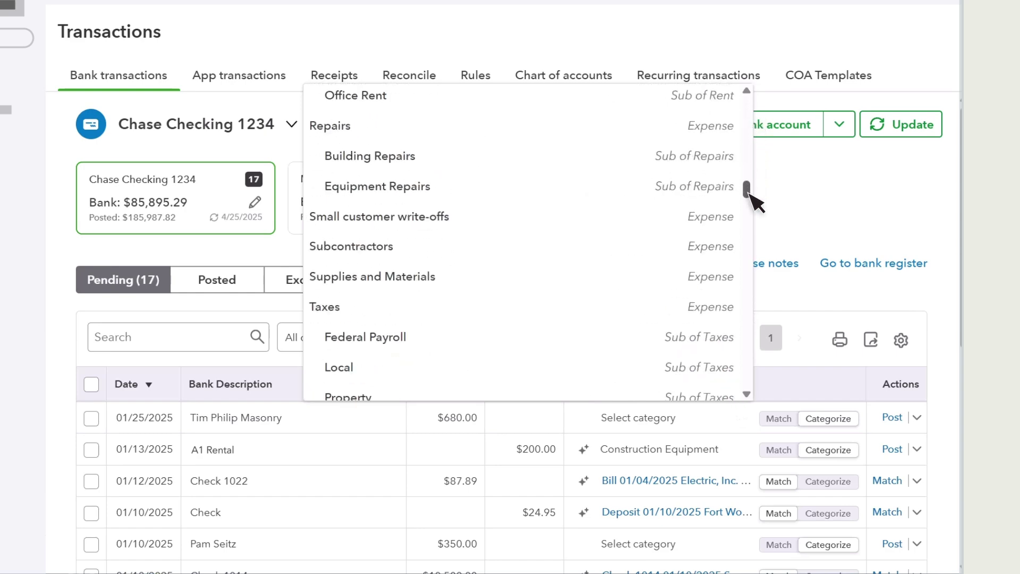
pyautogui.click(372, 274)
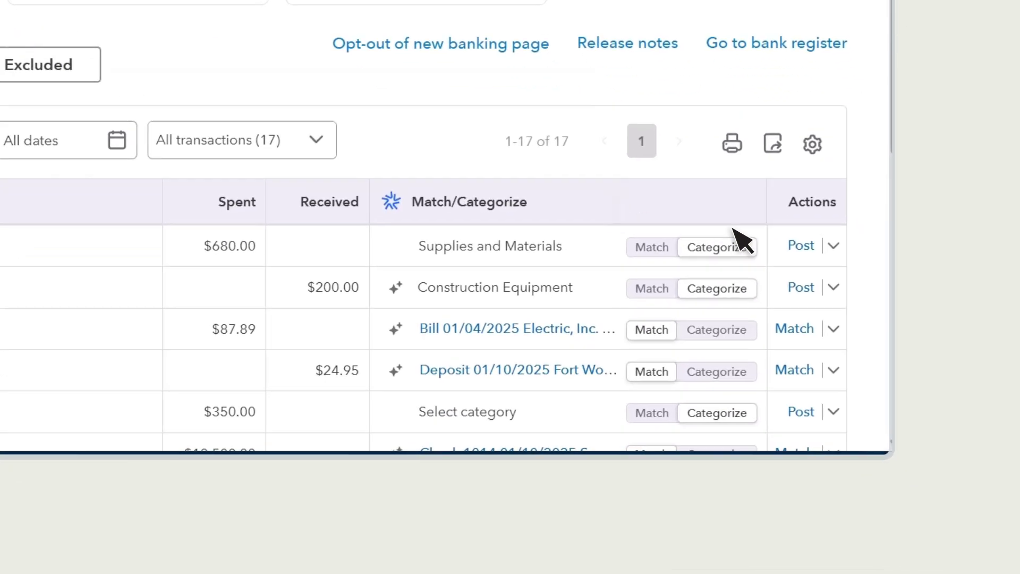
pyautogui.click(892, 417)
pyautogui.click(828, 233)
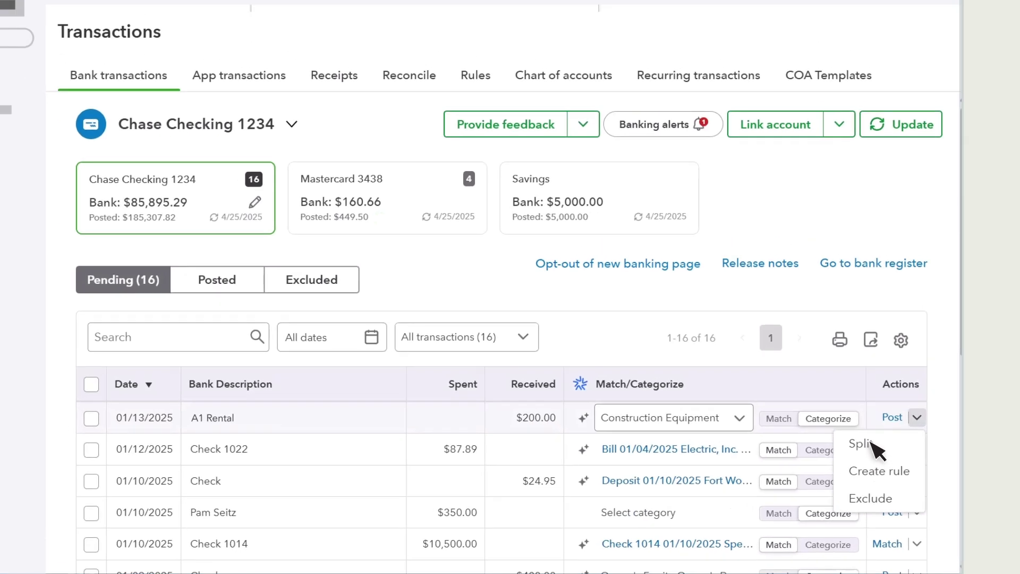
# Start splitting the $200 deposit: first line Aaron's Photography Studio, Sales, $150.
pyautogui.click(882, 446)
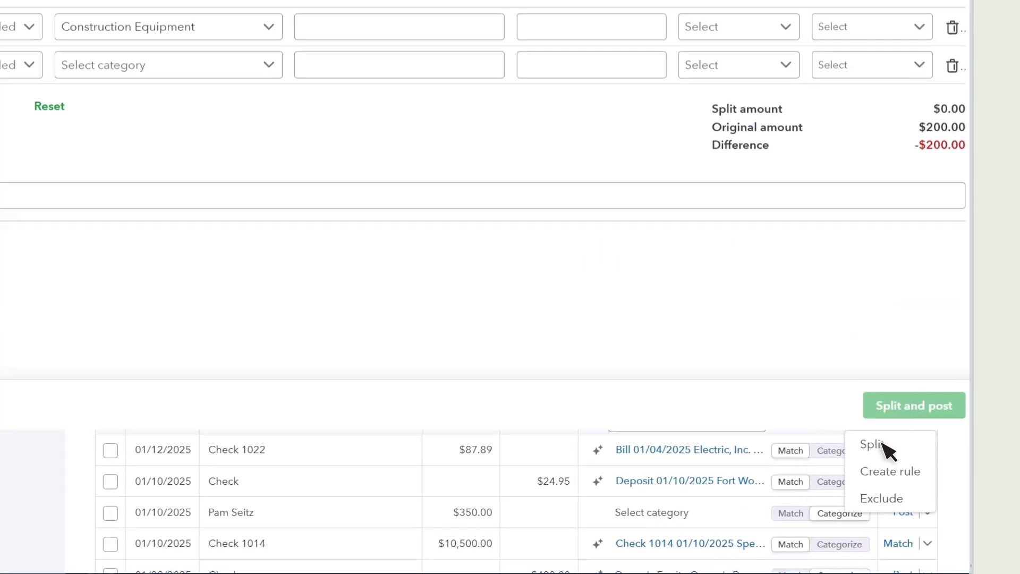
pyautogui.click(130, 189)
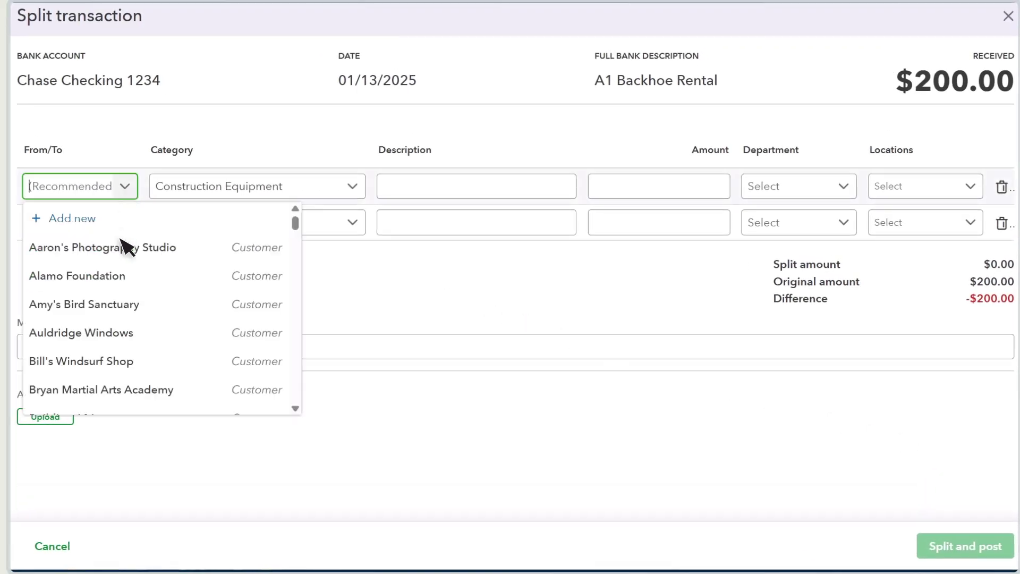
pyautogui.click(123, 245)
pyautogui.click(334, 187)
pyautogui.write('sales')
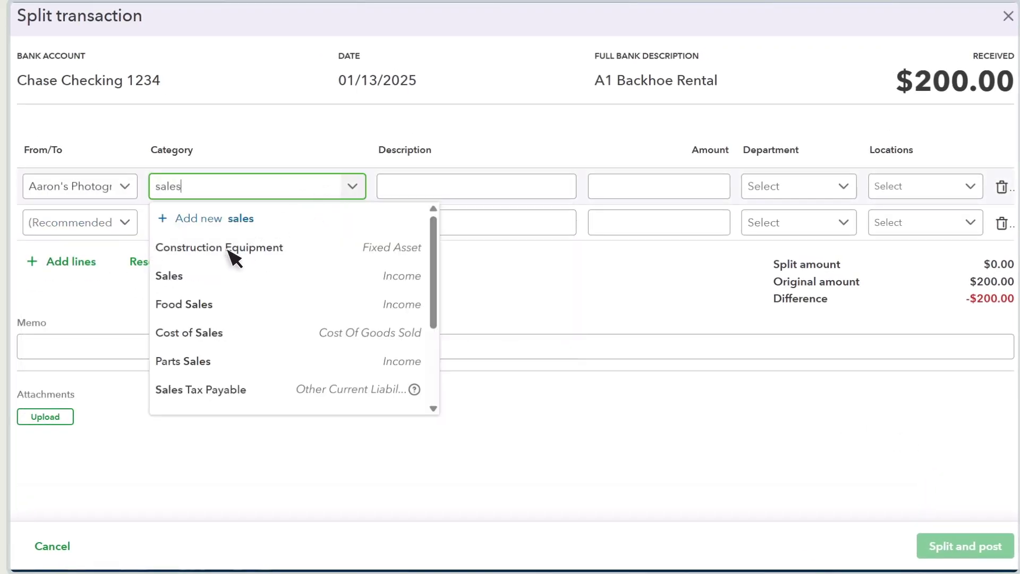
pyautogui.click(180, 279)
pyautogui.write('150')
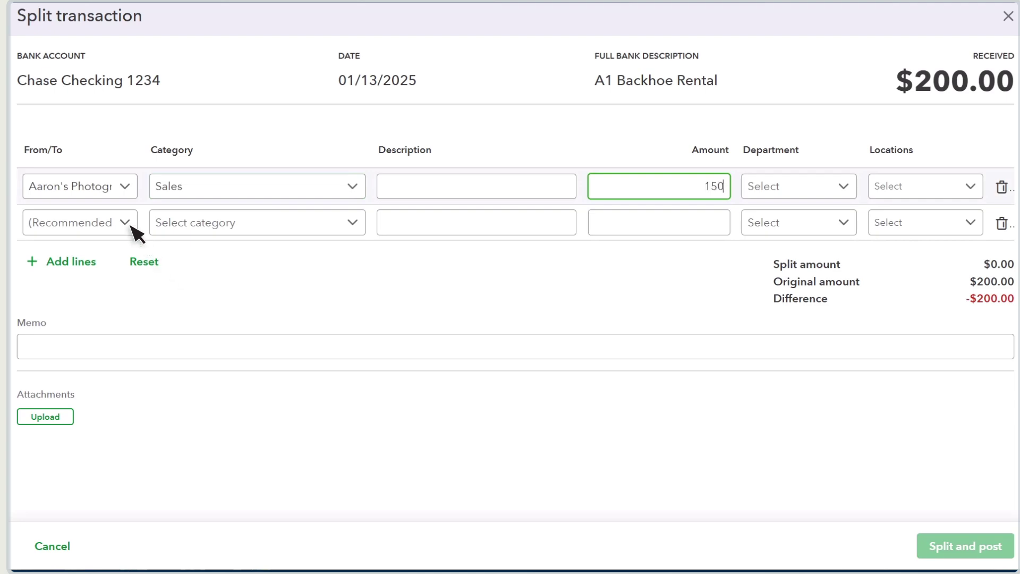
# Add a second line for Alamo Foundation, Sales, $50, and post the balanced split.
pyautogui.click(132, 225)
pyautogui.click(106, 312)
pyautogui.click(342, 229)
pyautogui.write('sales')
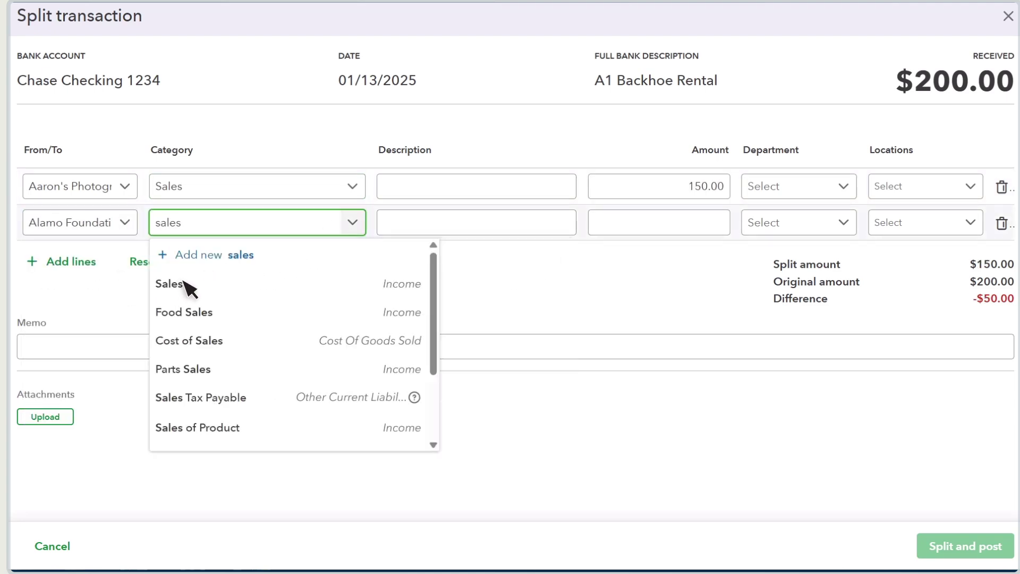
pyautogui.click(184, 286)
pyautogui.write('50')
pyautogui.press('Tab')
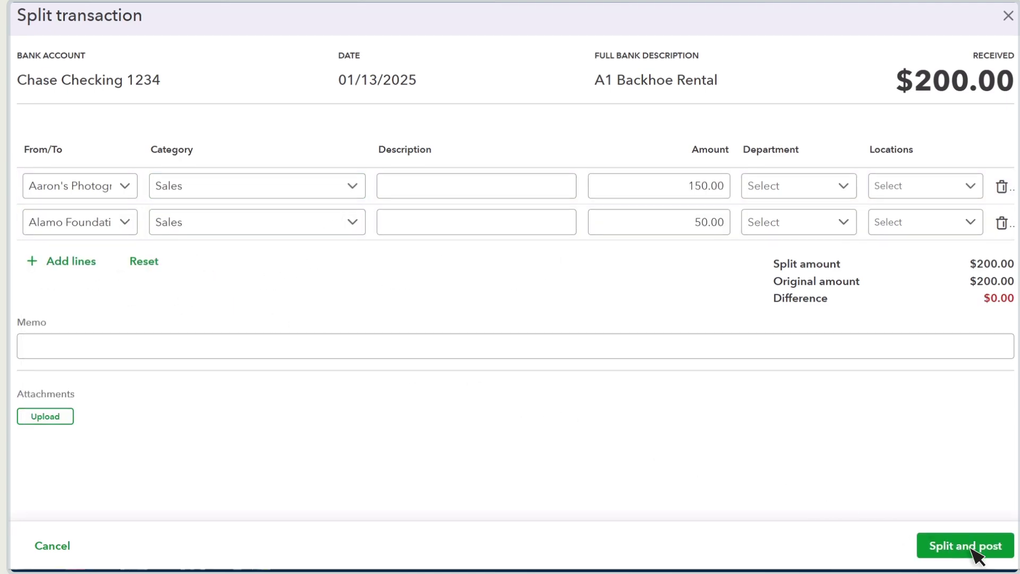
pyautogui.click(973, 549)
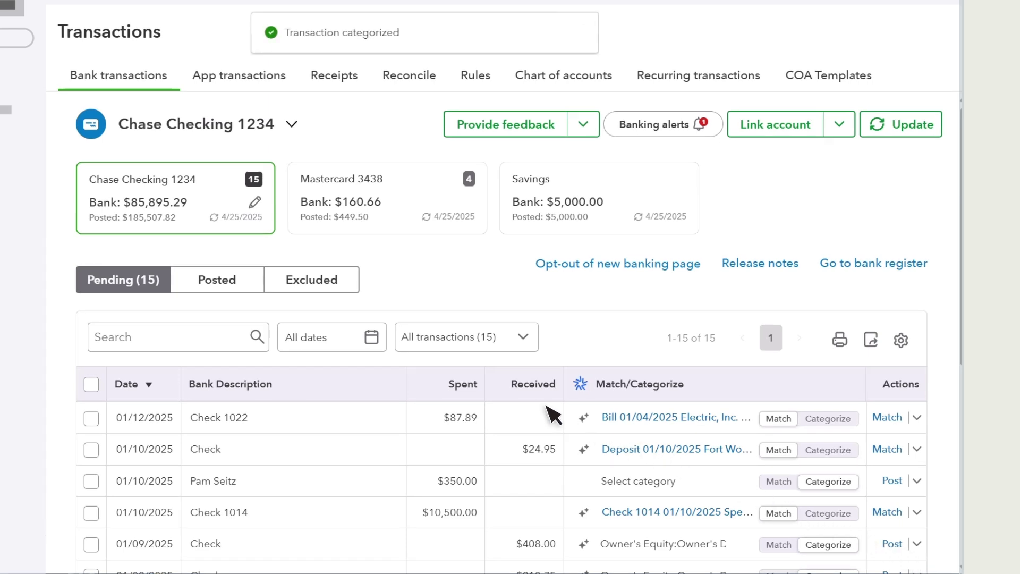
# Show the Posted tab with all five entries, including the $200 split A1 Rental deposit.
pyautogui.click(241, 282)
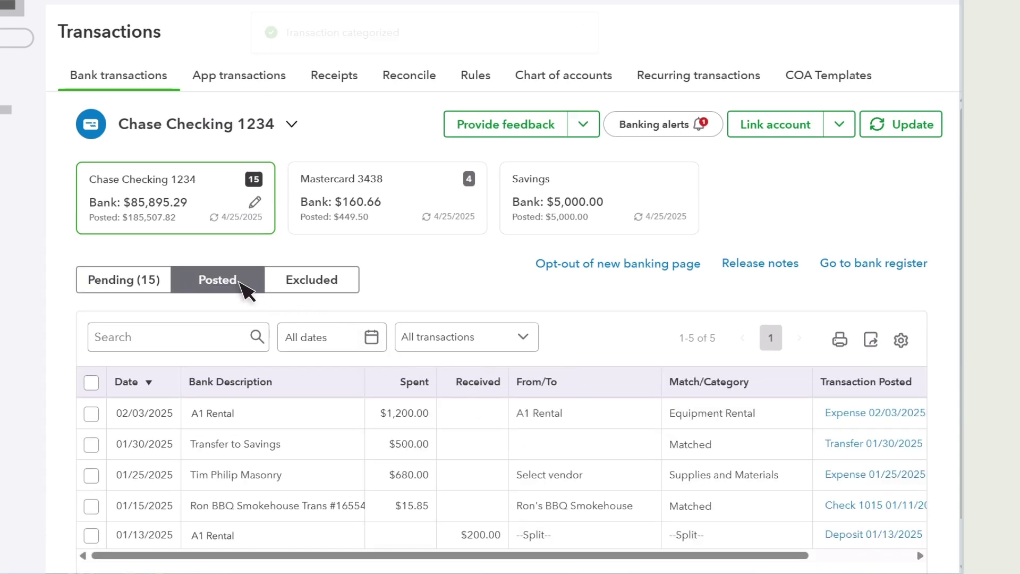